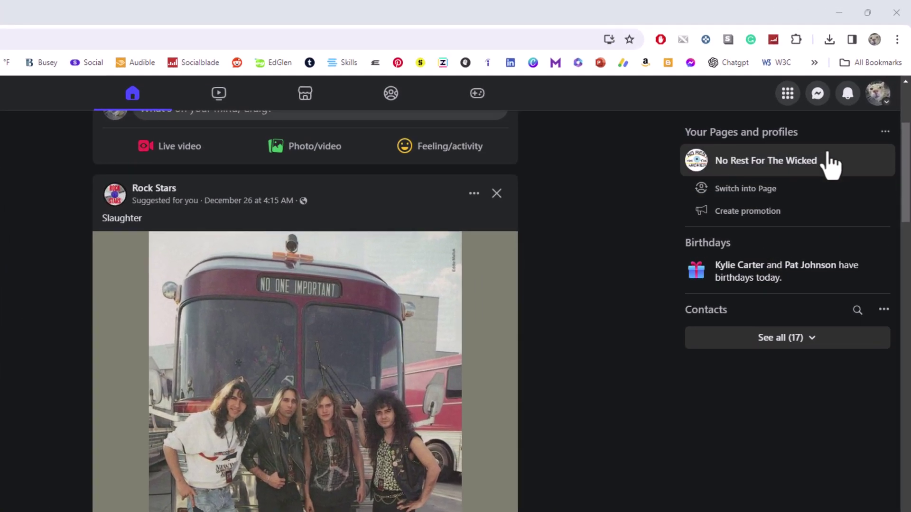
Open Settings from the profile picture's Settings & privacy menu.
click(877, 95)
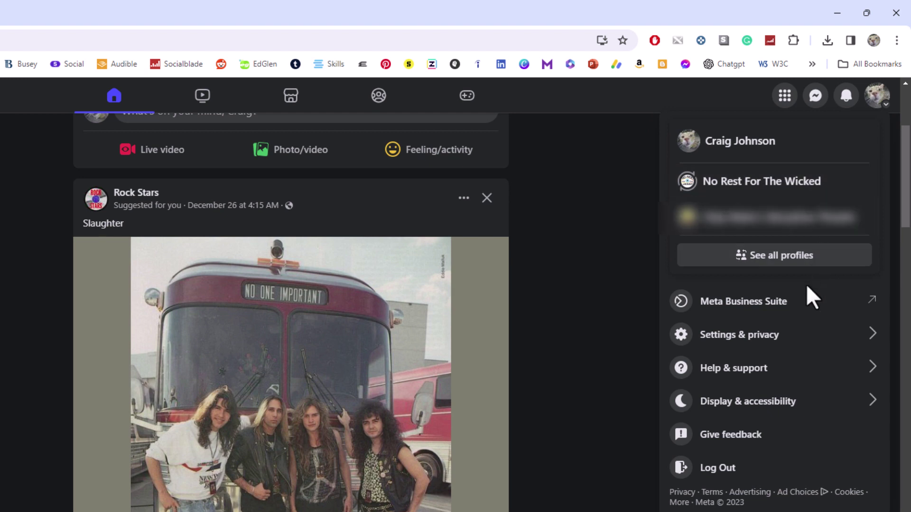
click(804, 343)
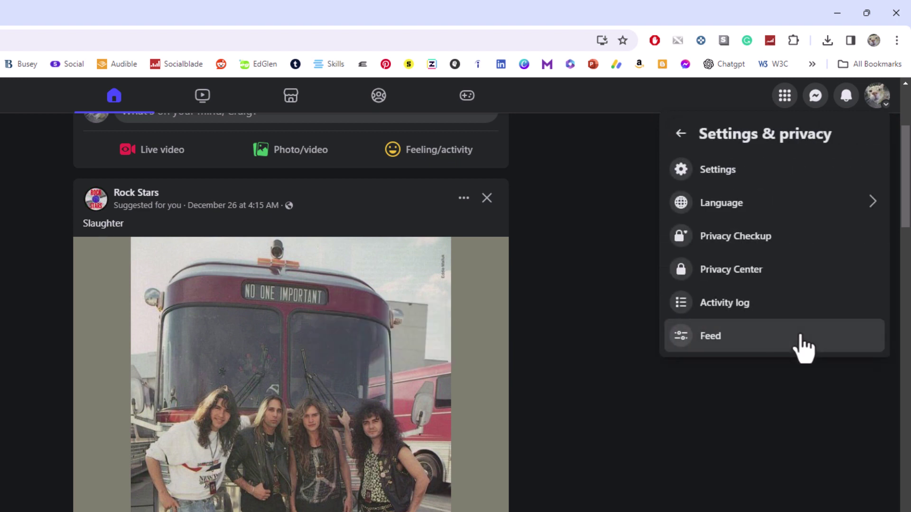
click(770, 179)
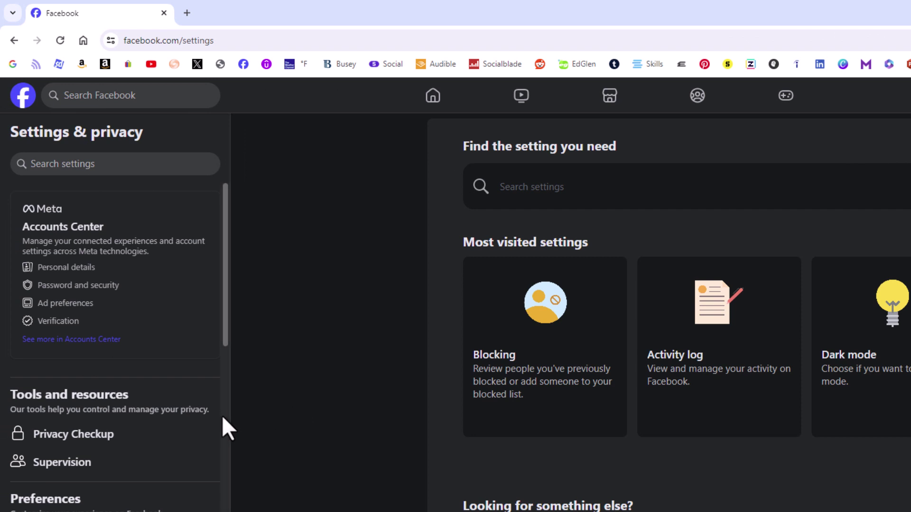
scroll(213, 433, down, 2)
scroll(212, 434, down, 1)
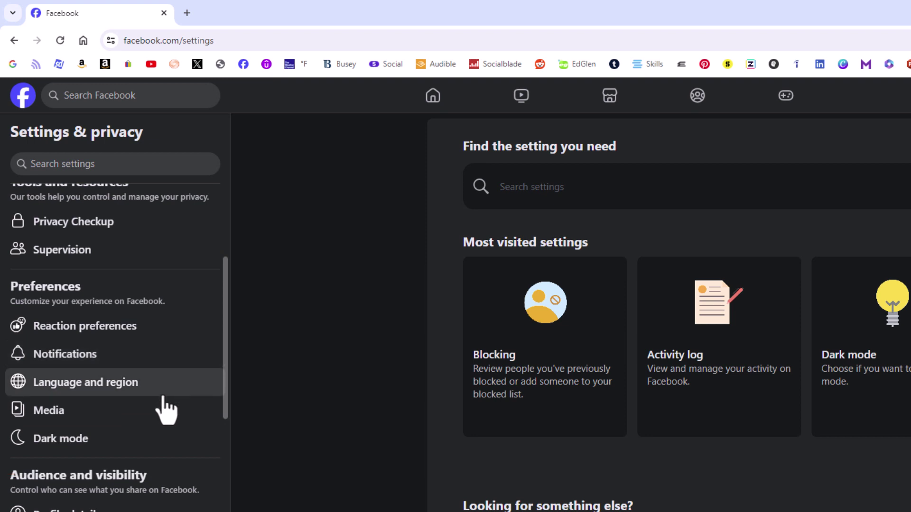
Open the Media page under Preferences in the settings sidebar.
click(85, 412)
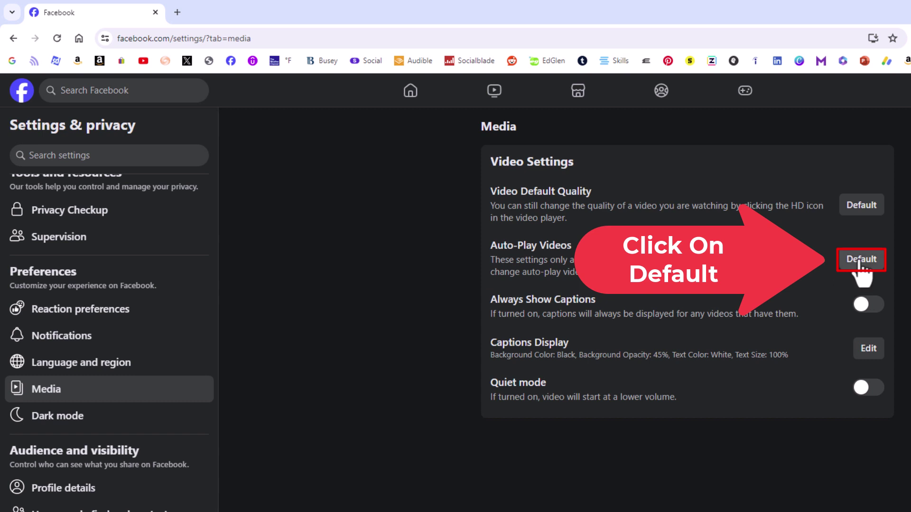
Change Auto-Play Videos from Default to Off.
click(861, 259)
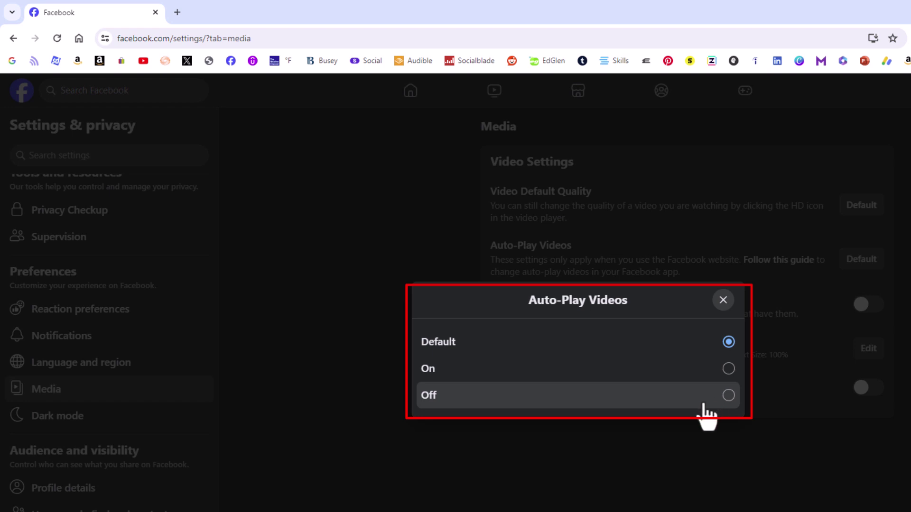
click(729, 396)
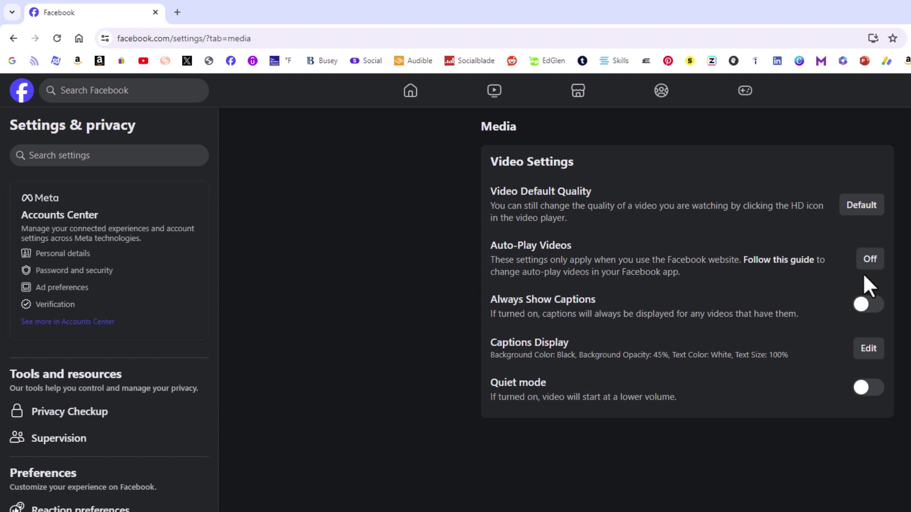
Reopen the Auto-Play Videos choices and select Default.
click(872, 261)
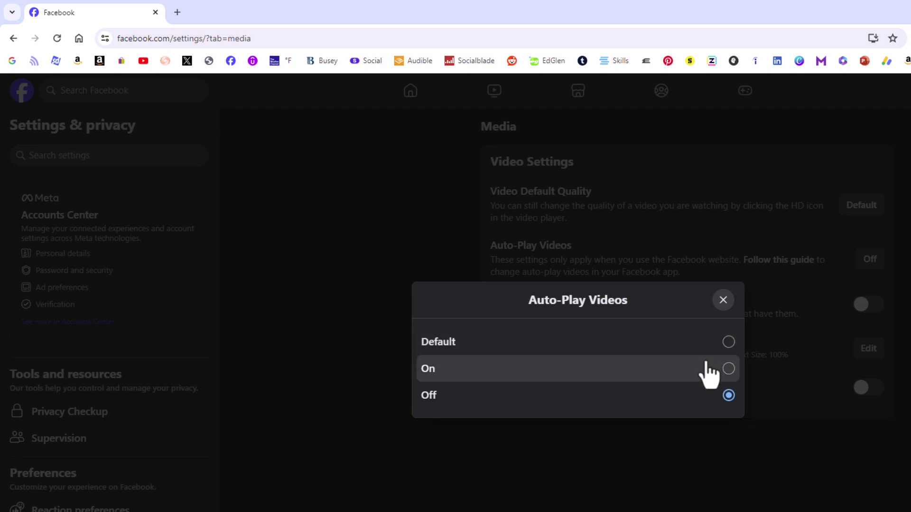
click(729, 342)
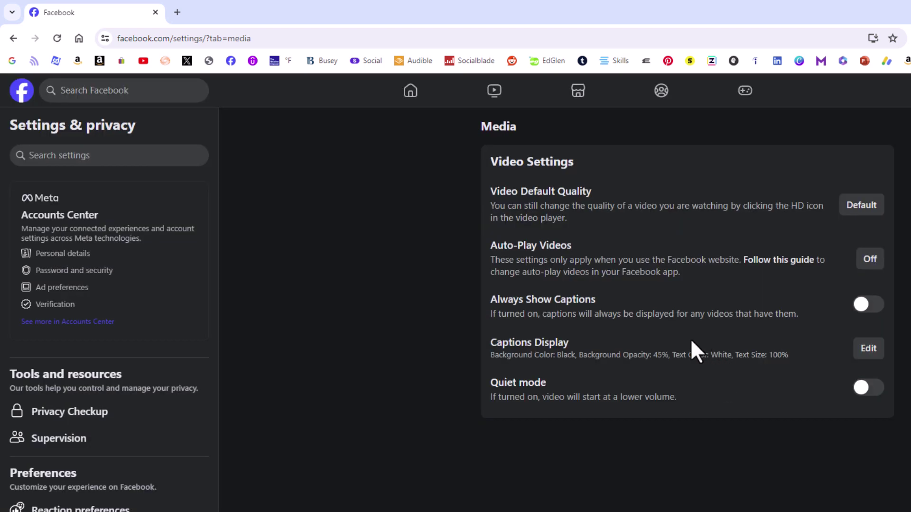